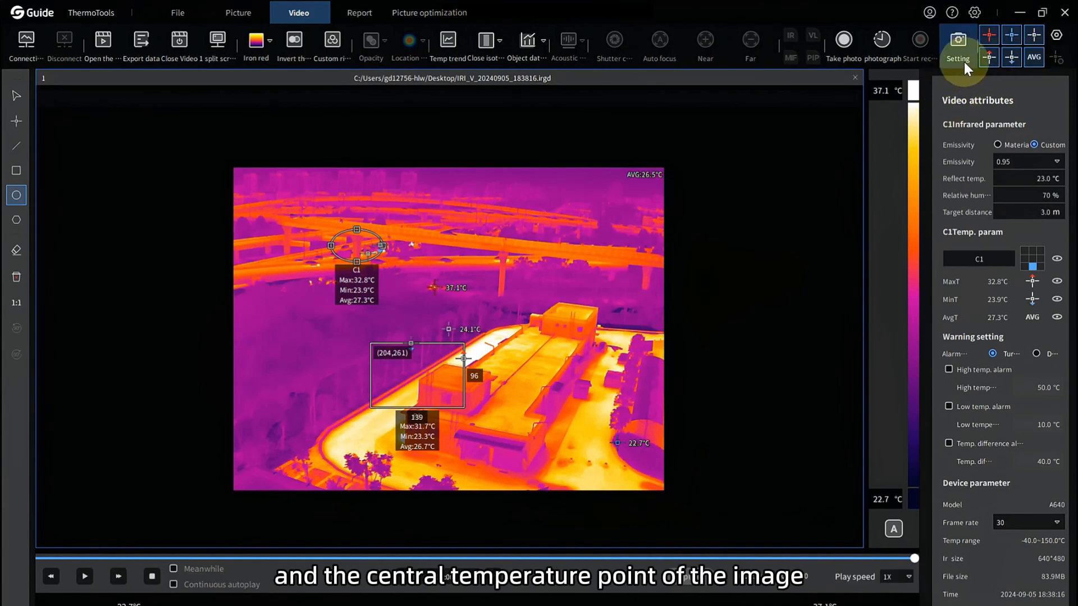
Toggle the analysis objects' highest and lowest temperature markers off and back on.
left_click(990, 48)
left_click(991, 49)
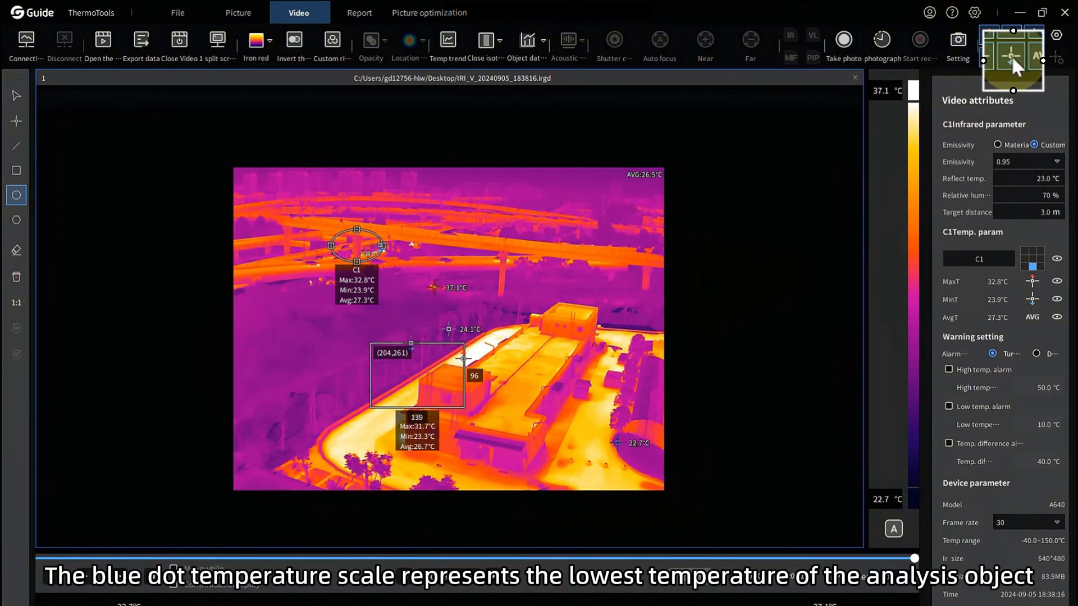
left_click(1012, 56)
left_click(1012, 60)
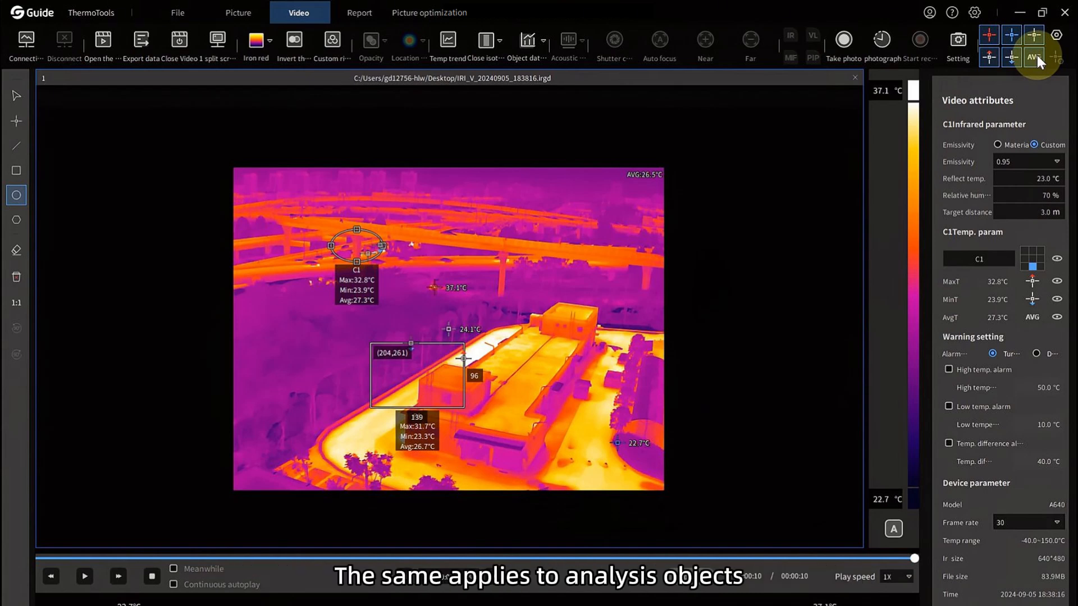
Set the analysis object color to red in the temperature display settings and apply it.
left_click(1056, 35)
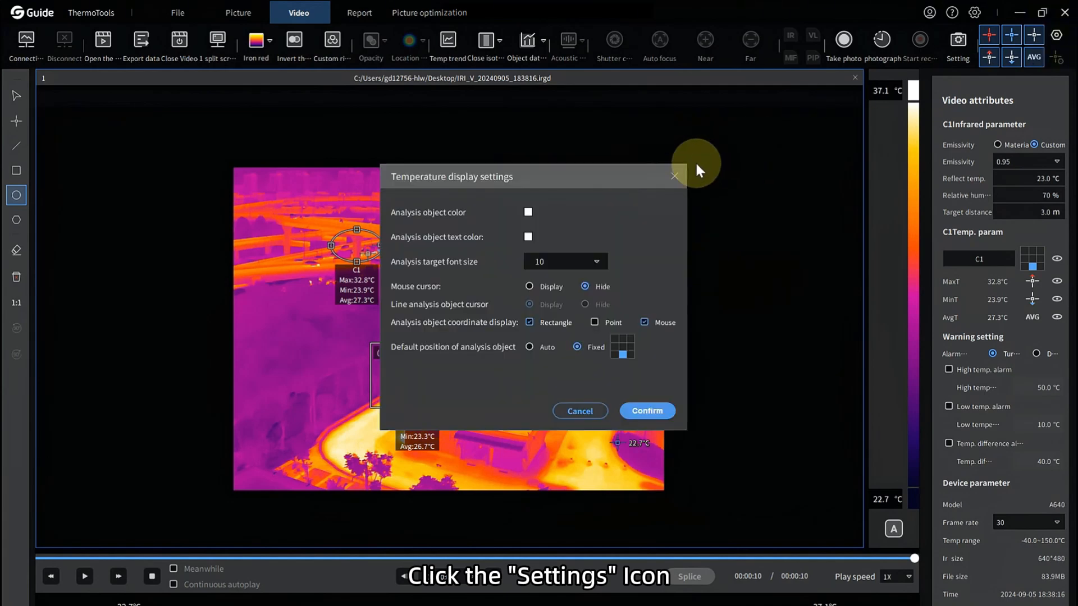
left_click(528, 211)
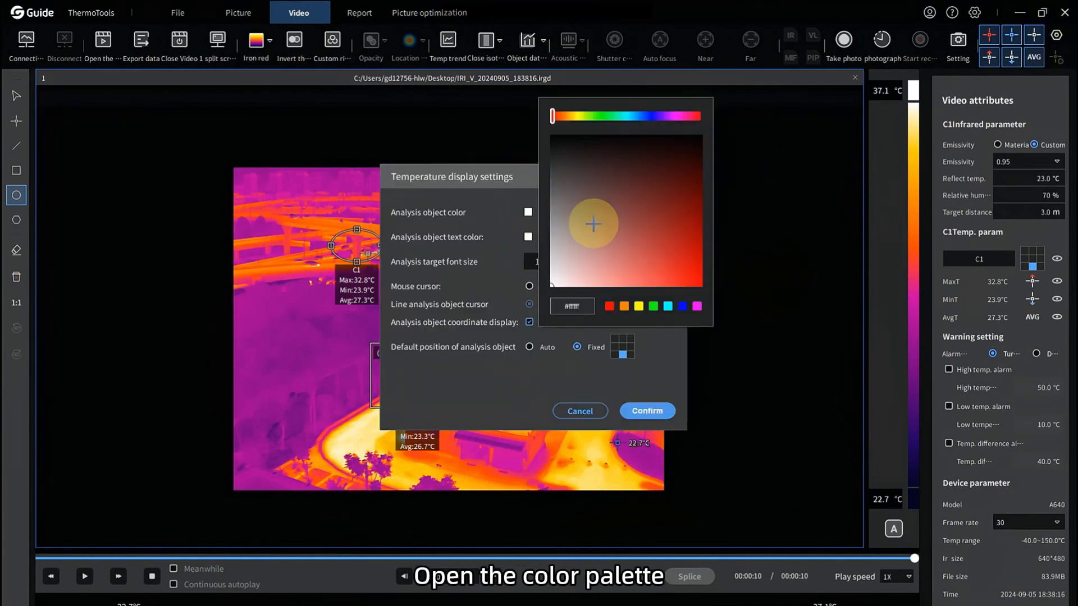
left_click(610, 306)
left_click(644, 411)
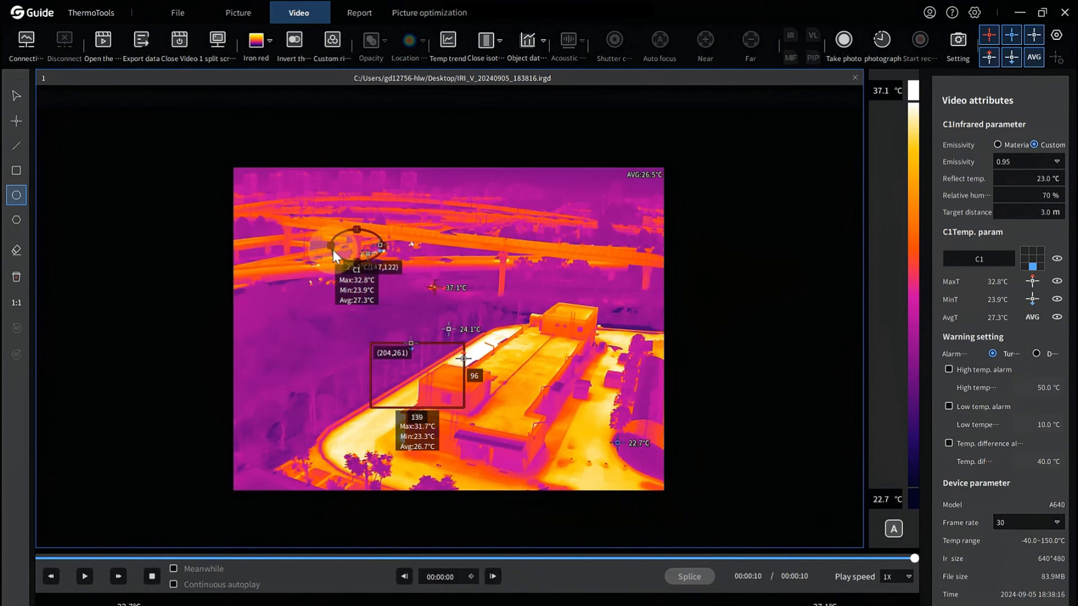
Set the analysis object text color to blue (#0000ff) and check the labels on the thermal image.
left_click(1056, 34)
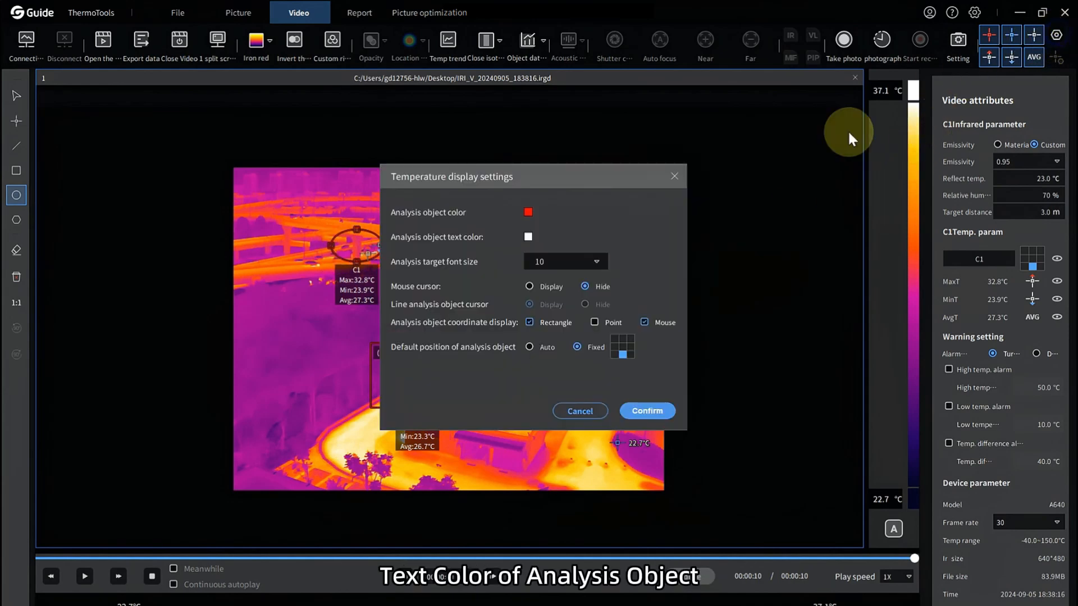
left_click(528, 237)
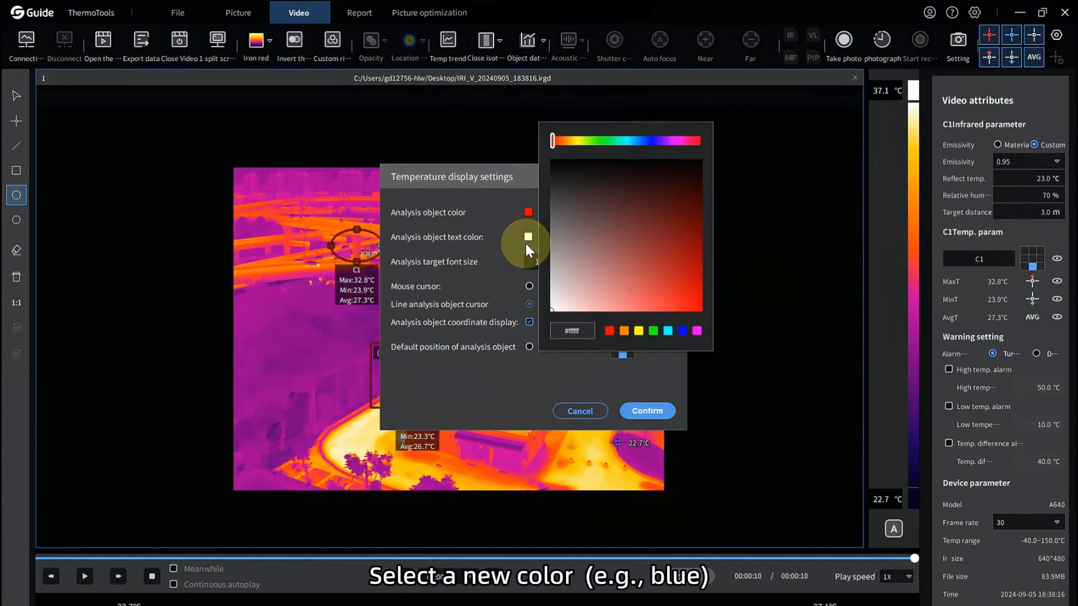
left_click(682, 331)
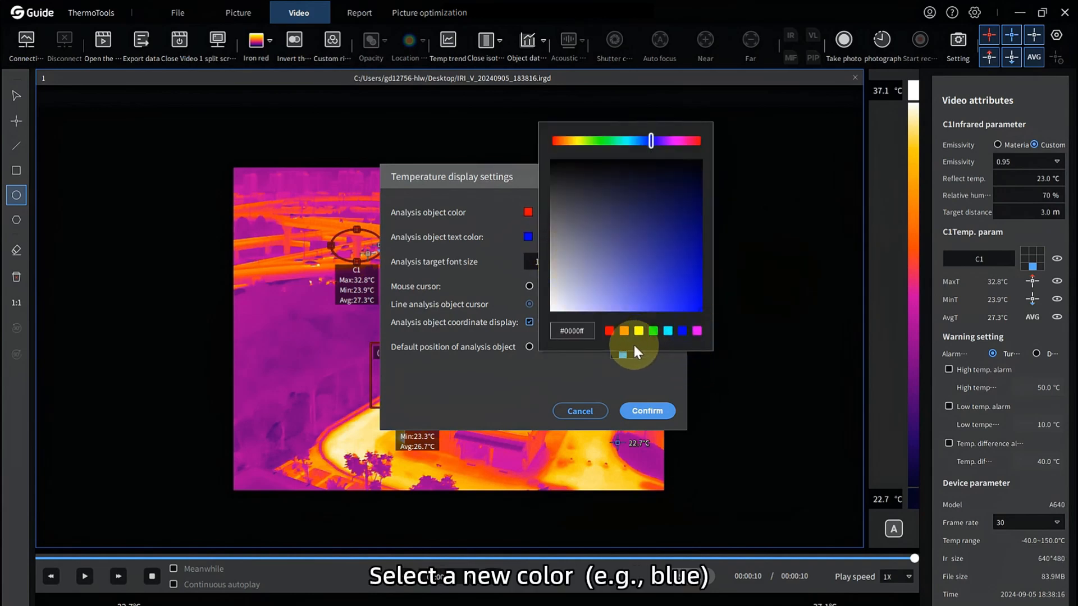
left_click(634, 406)
left_click_drag(391, 388, 423, 380)
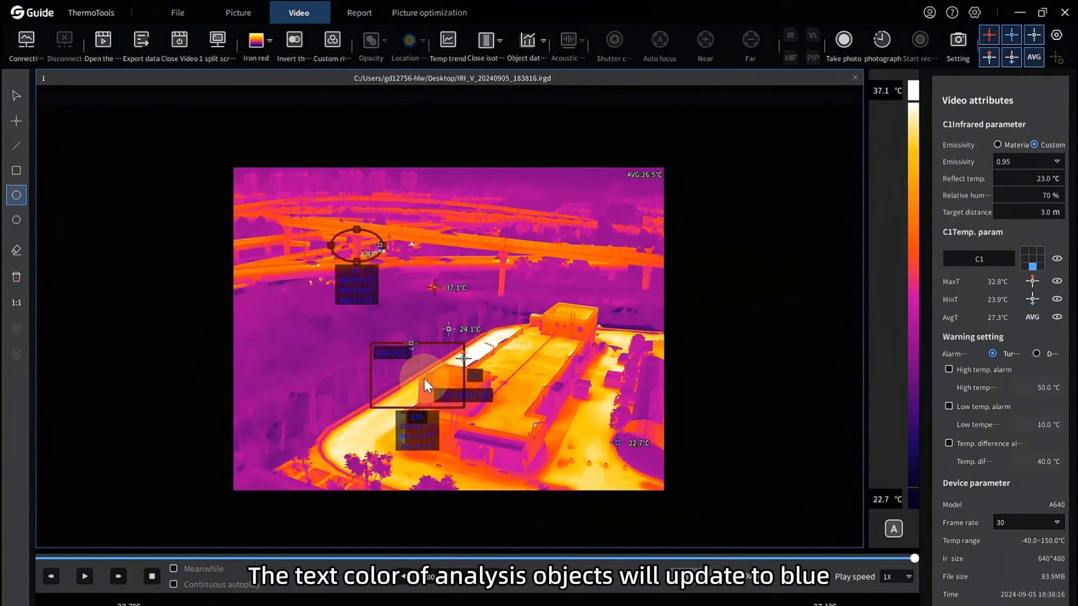
Set the analysis target font size to 6 and inspect the object labels on the thermal image.
left_click(1055, 40)
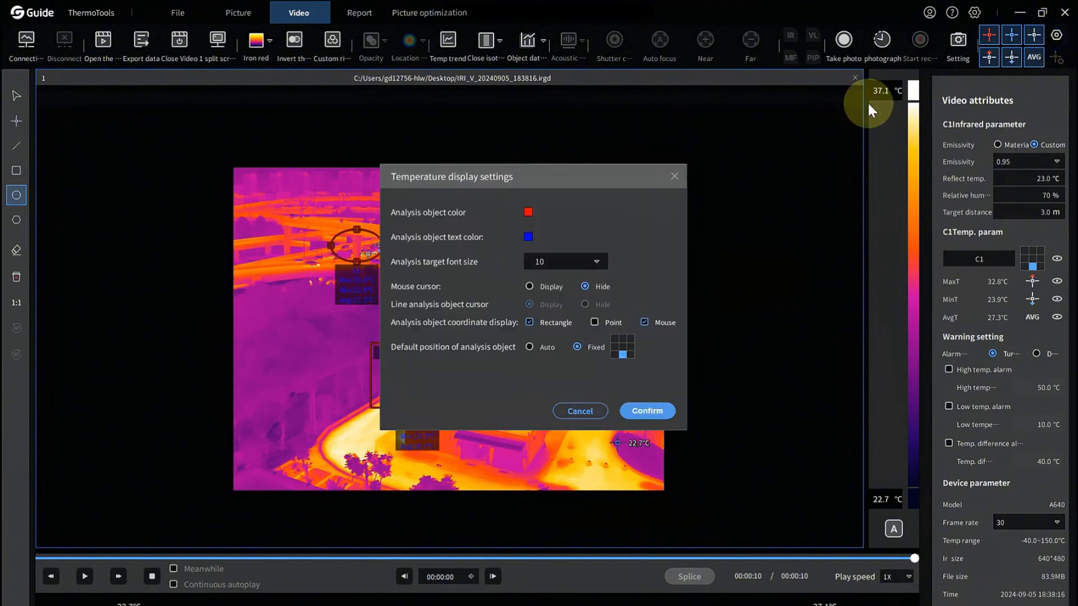
left_click(587, 262)
left_click(551, 322)
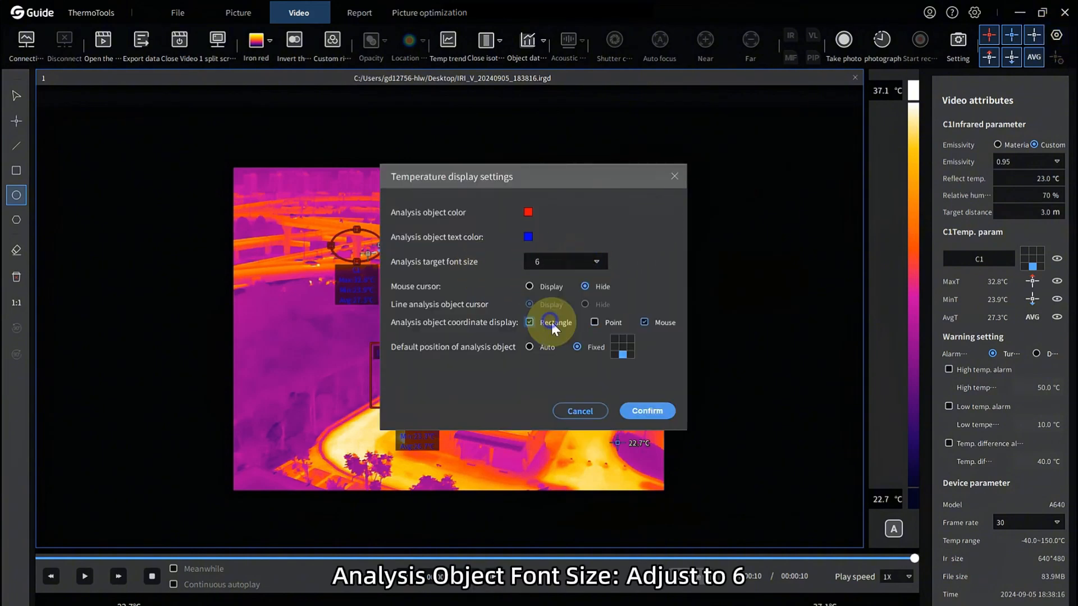
left_click(644, 409)
scroll(377, 303, "up", 4)
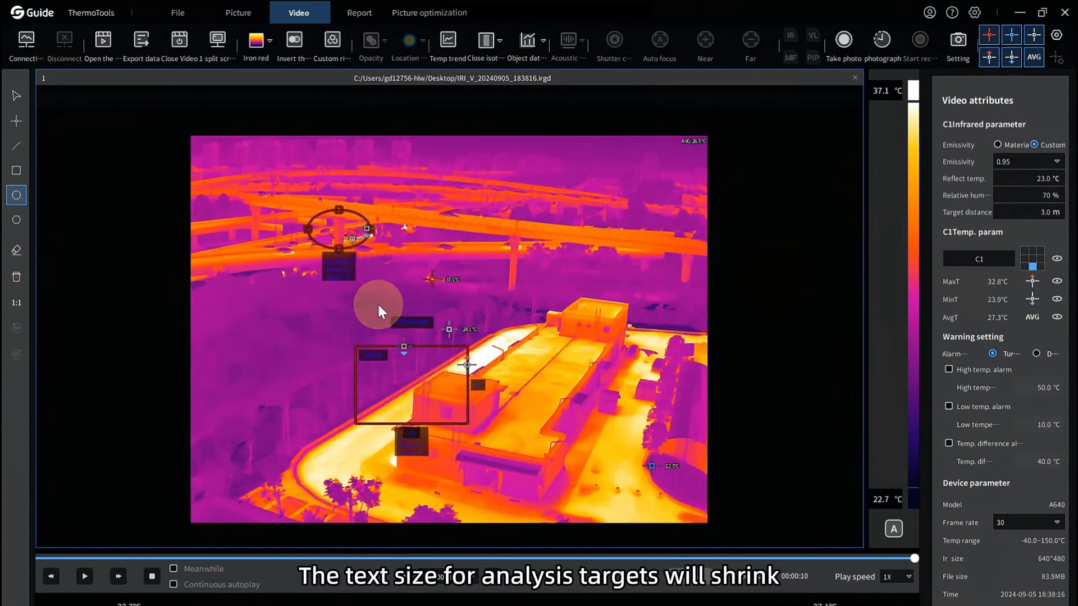
scroll(344, 278, "down", 3)
scroll(348, 273, "up", 1)
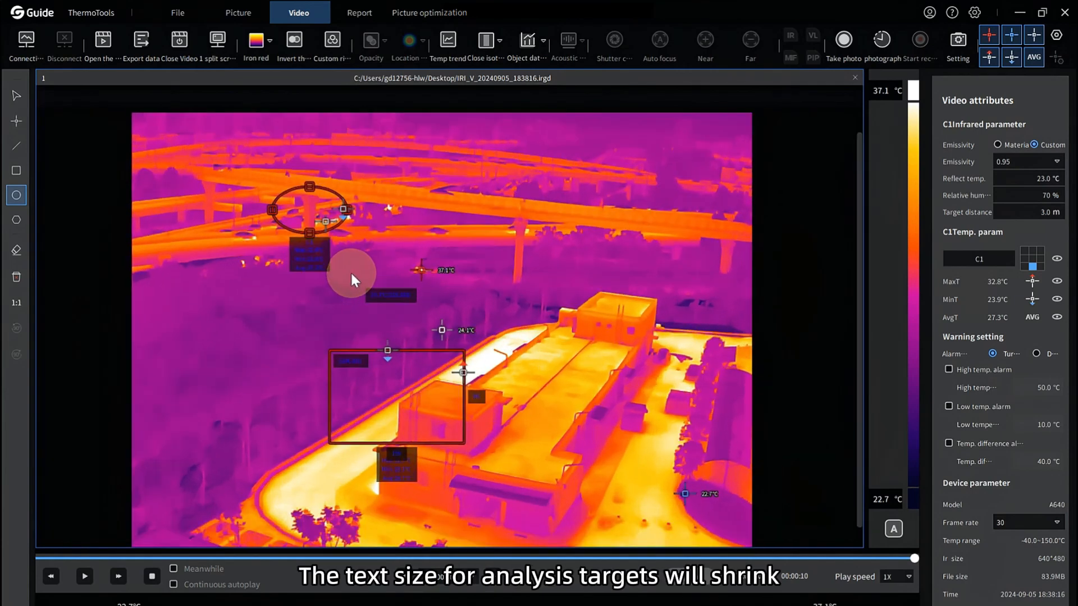
Set the mouse cursor option to Display in the temperature display settings and apply it.
left_click(1056, 35)
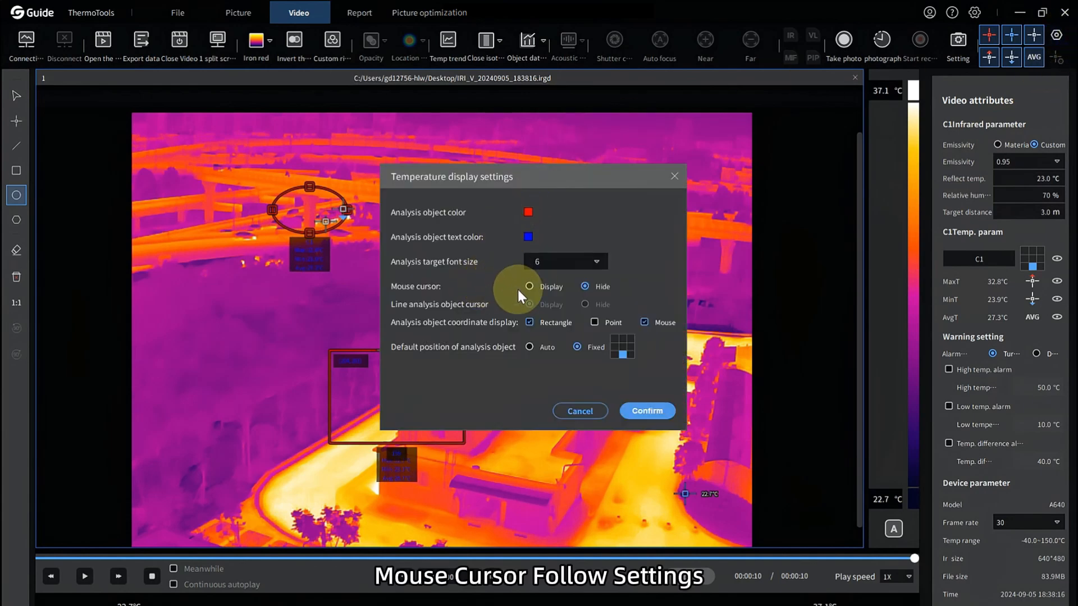
left_click(531, 285)
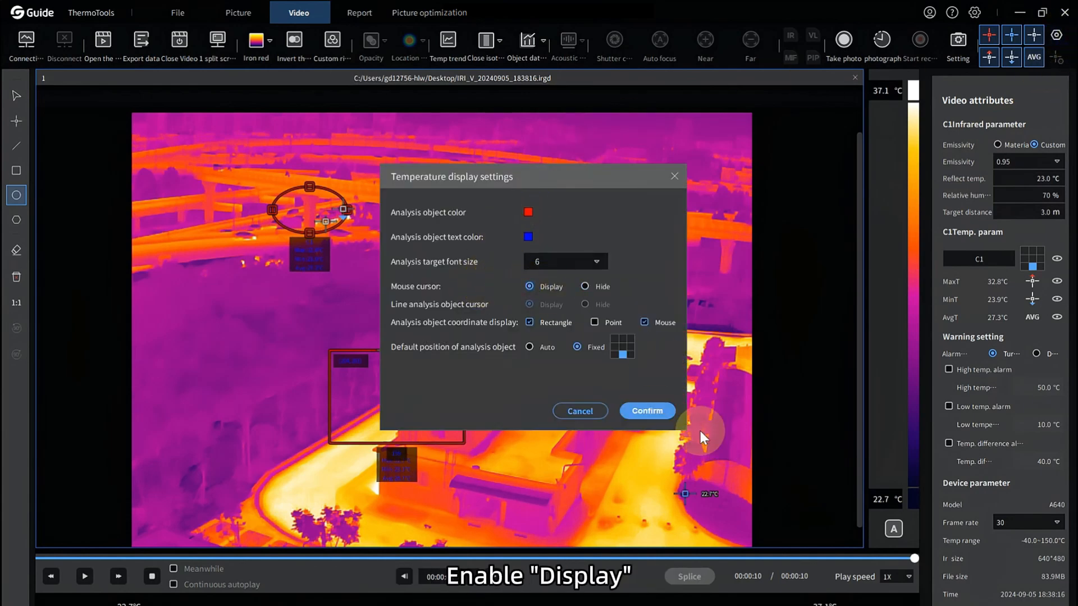
left_click(651, 410)
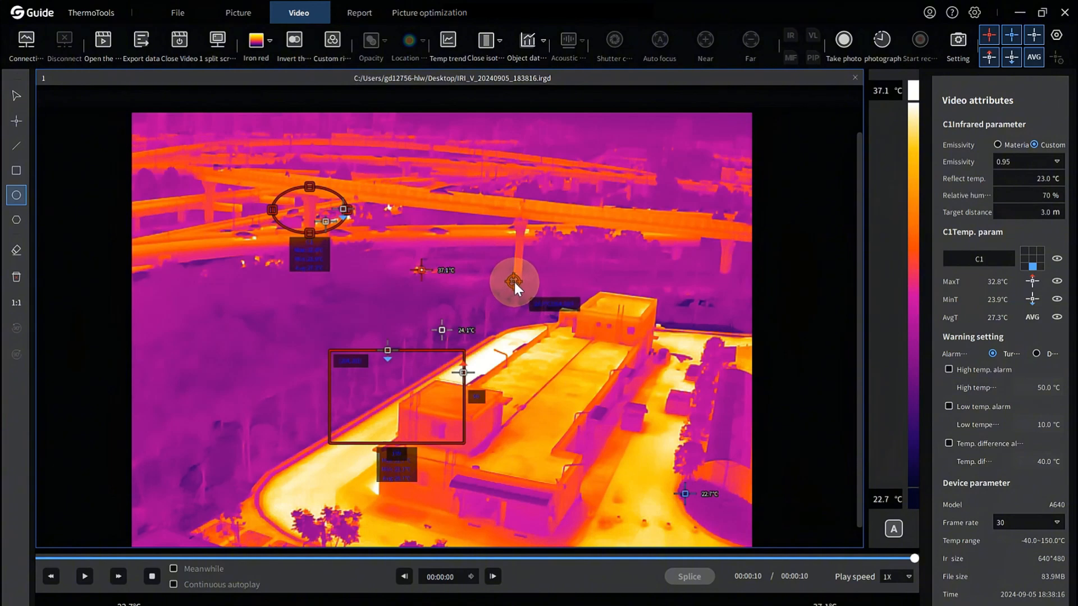
Keep the mouse cursor option on Display and turn off the Rectangle coordinate display for analysis objects.
left_click(1056, 38)
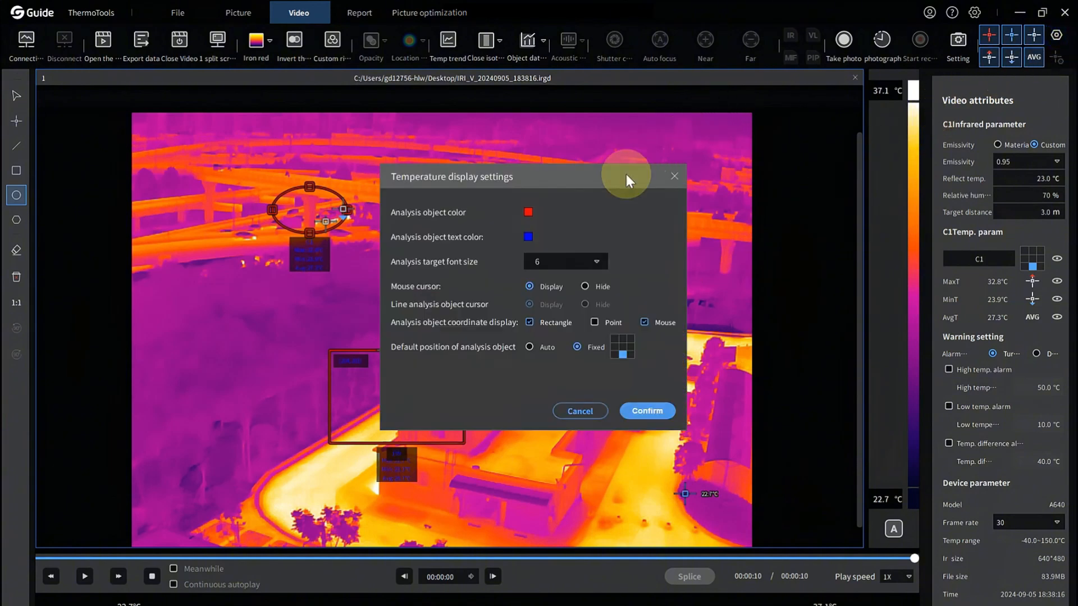
left_click(583, 288)
left_click(530, 288)
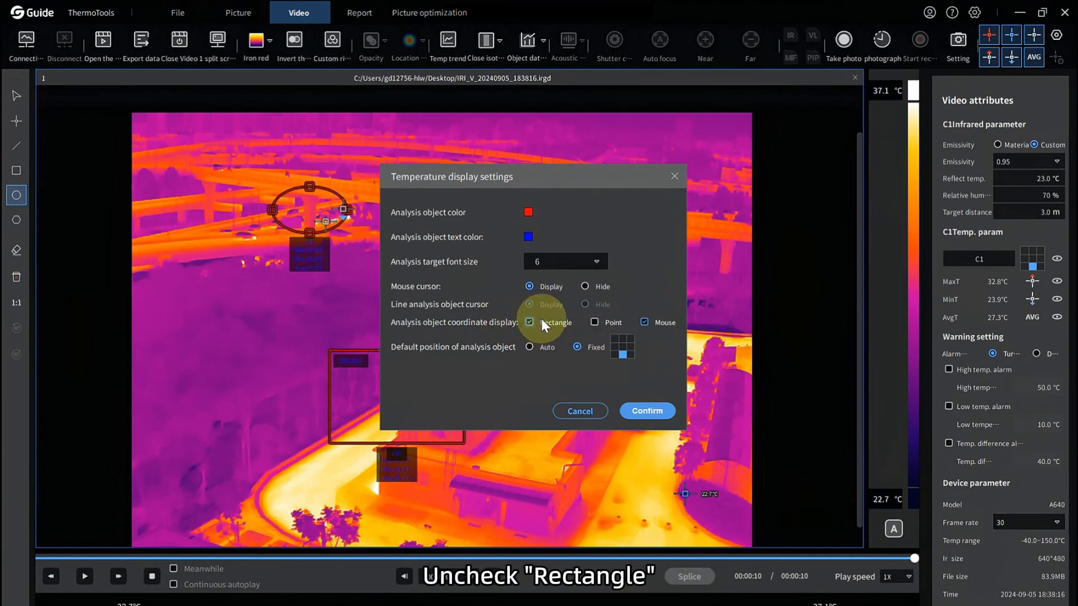
left_click(647, 410)
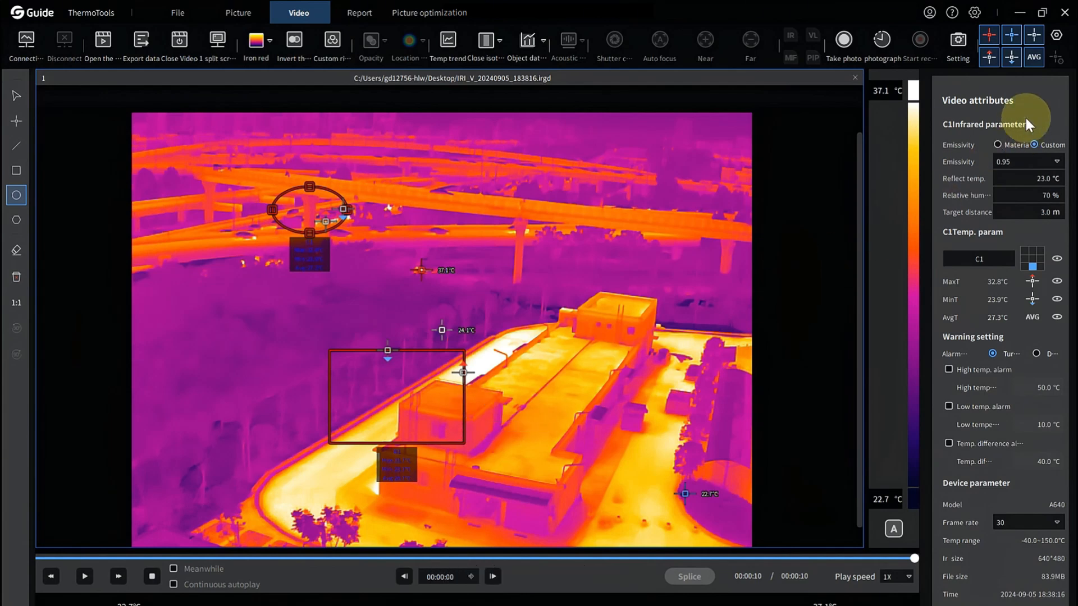
Re-enable the Rectangle coordinate display for analysis objects and check the rectangle on the thermal image.
left_click(1057, 37)
left_click(534, 325)
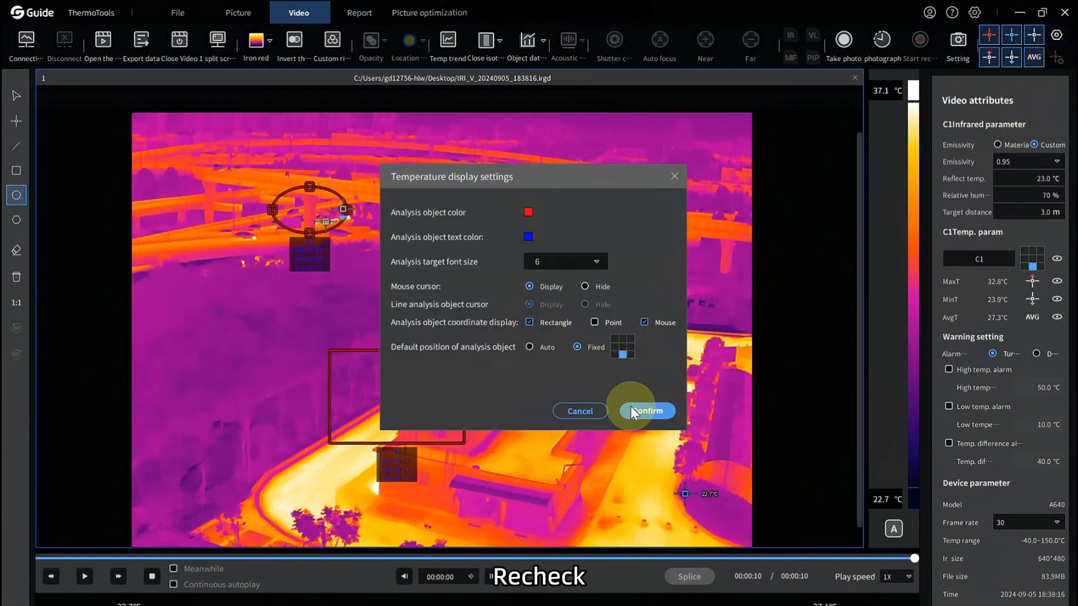
left_click(635, 409)
left_click_drag(450, 401, 477, 409)
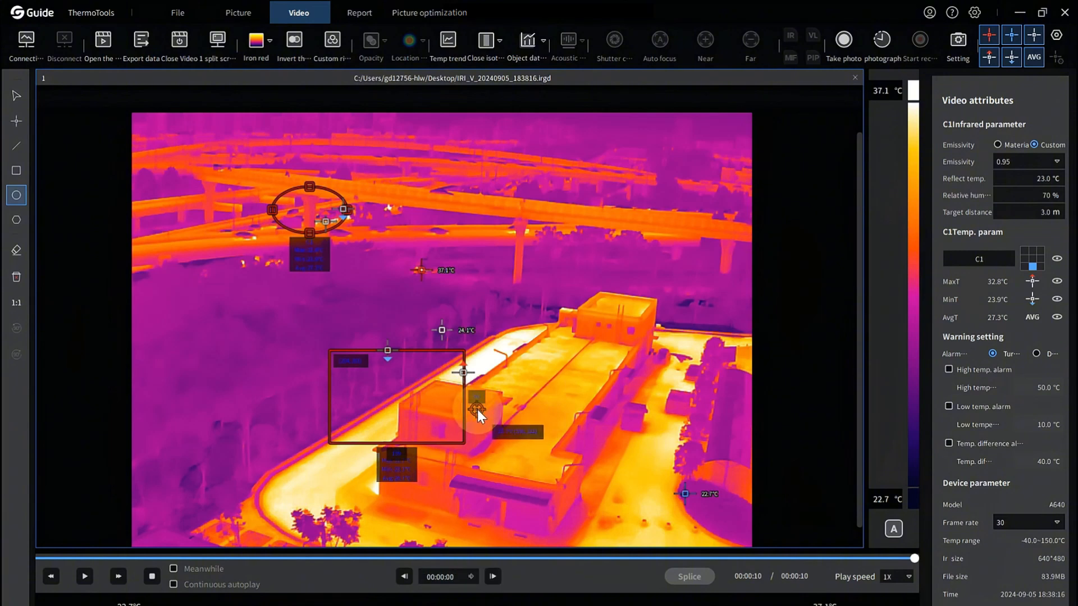
Set the default position of analysis object labels to Auto and apply it.
left_click(1059, 39)
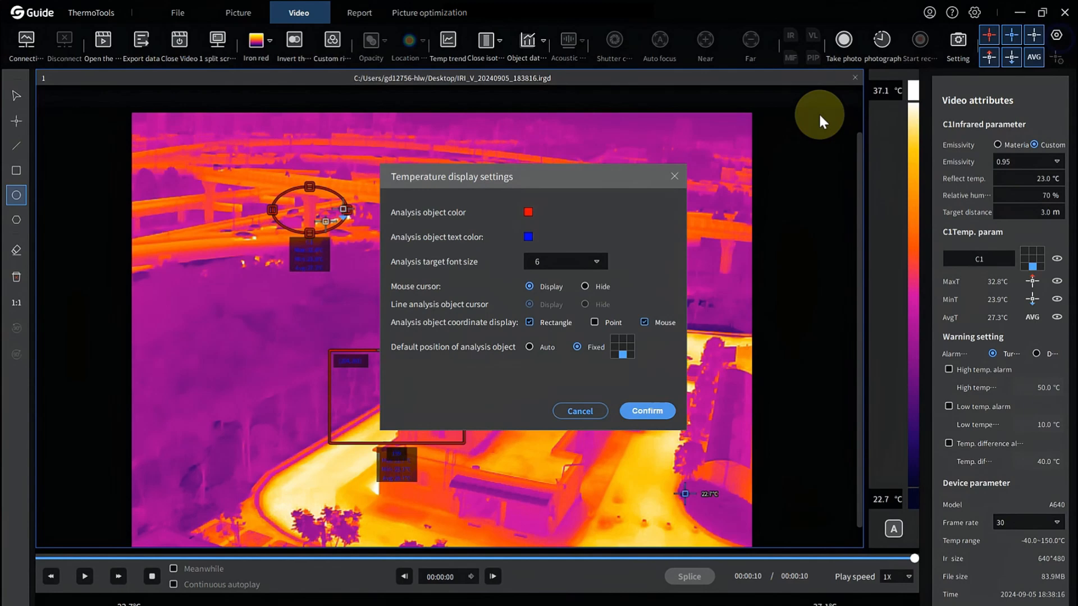
left_click(531, 347)
left_click(647, 411)
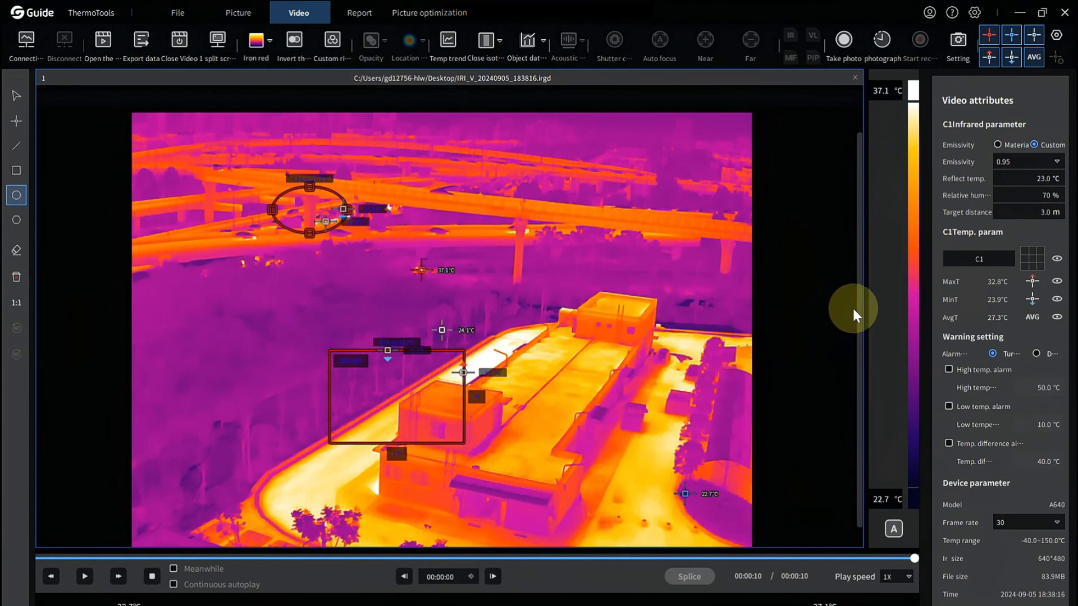
Set the default position of analysis object labels to Fixed, using the bottom-center grid cell.
left_click(1055, 35)
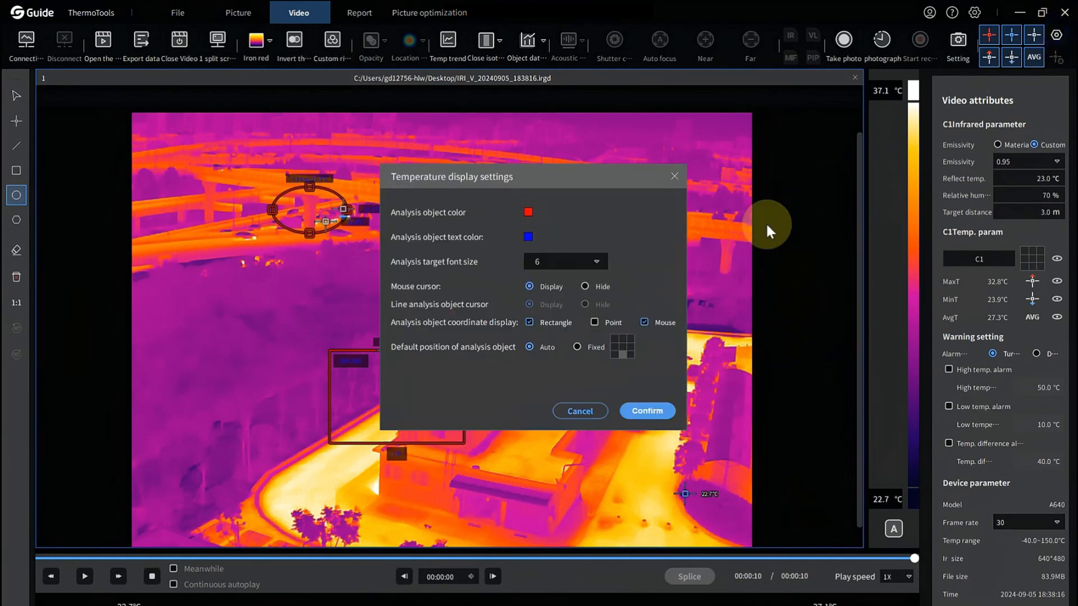
left_click(578, 347)
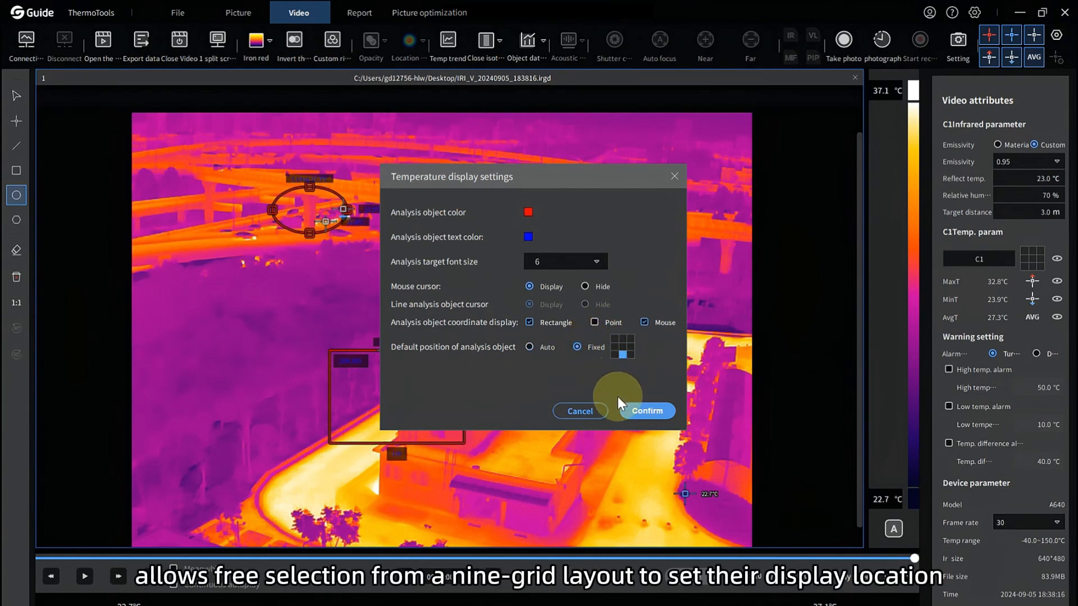
left_click(645, 409)
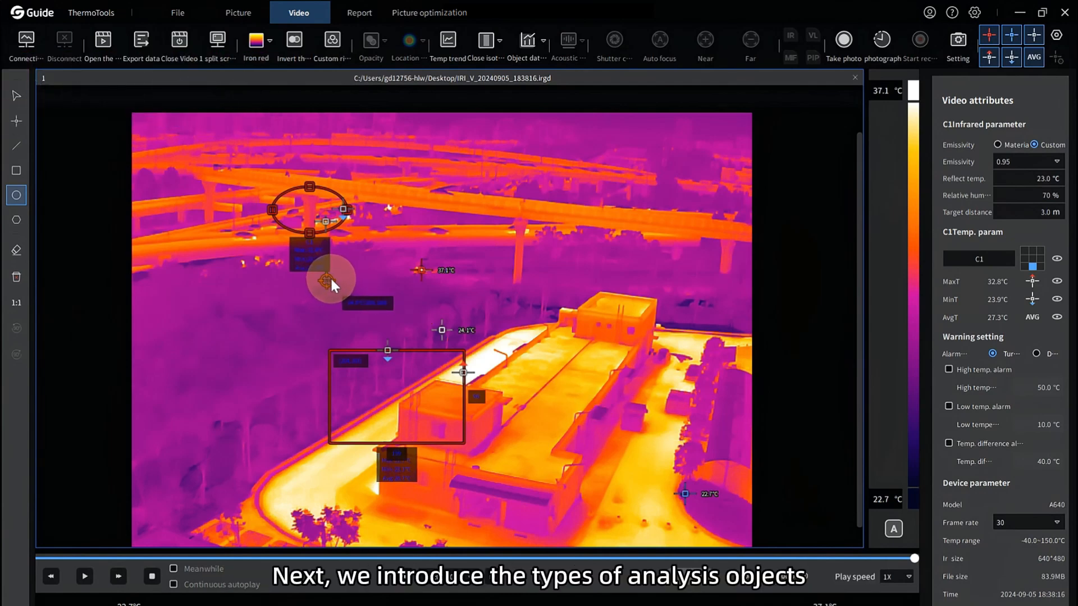
Add four point analysis objects, two below the overpass and two on the raised rooftop block of the building.
left_click(13, 121)
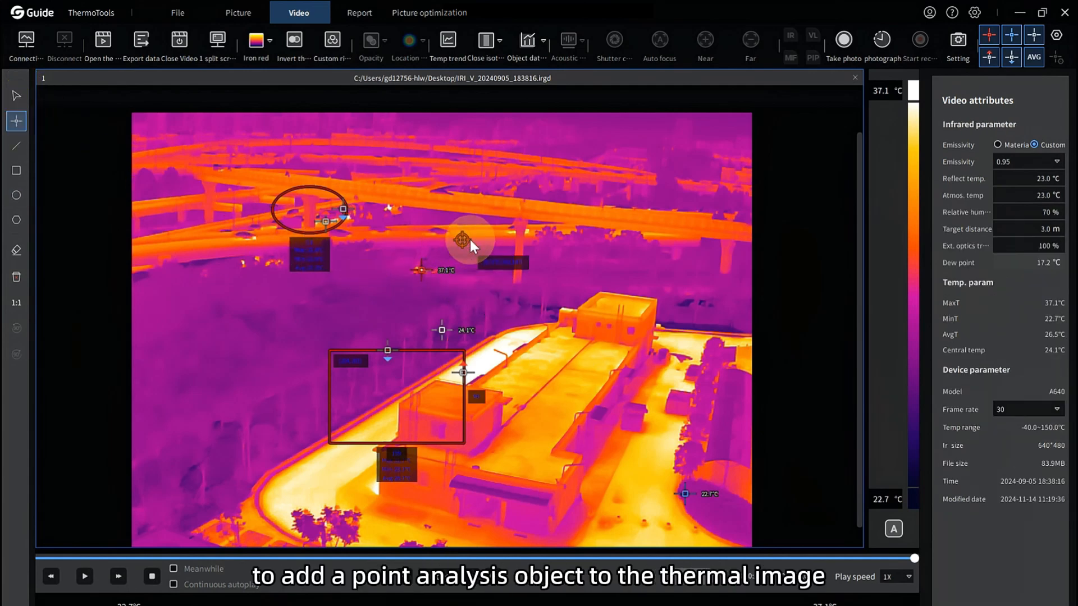
left_click(492, 244)
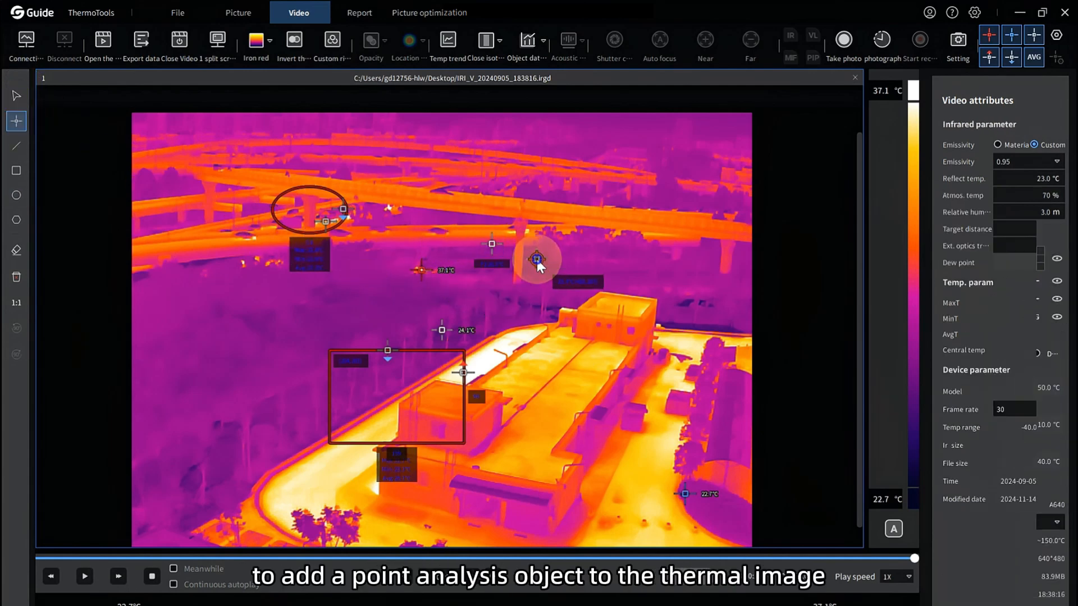
left_click(537, 259)
left_click(582, 318)
left_click(636, 310)
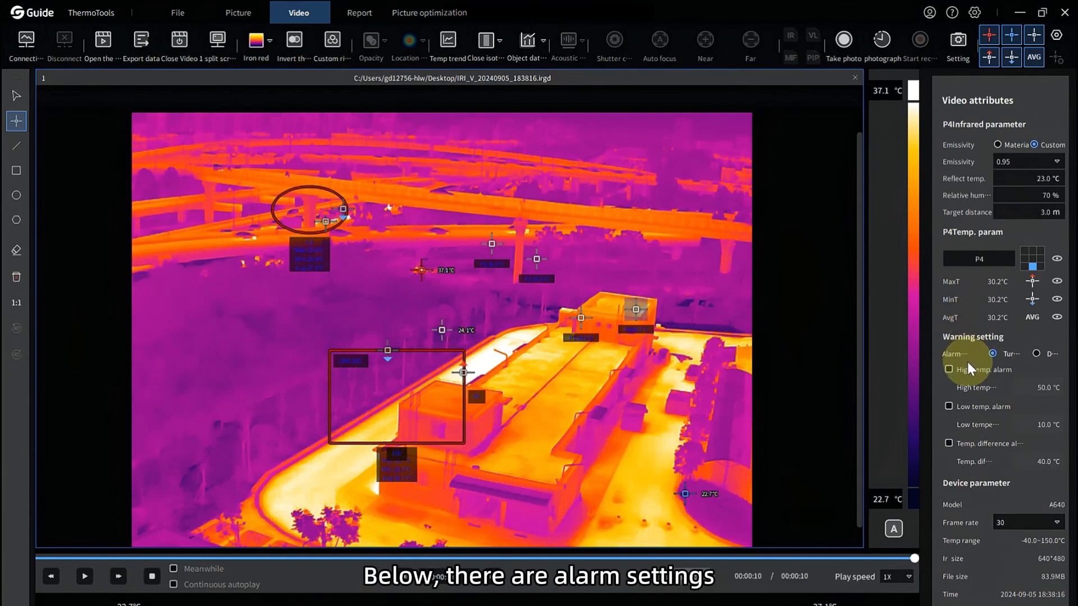
Enable the high temperature alarm for the selected rooftop point with a 25 °C threshold, and minimize the alarm export folder.
left_click(948, 369)
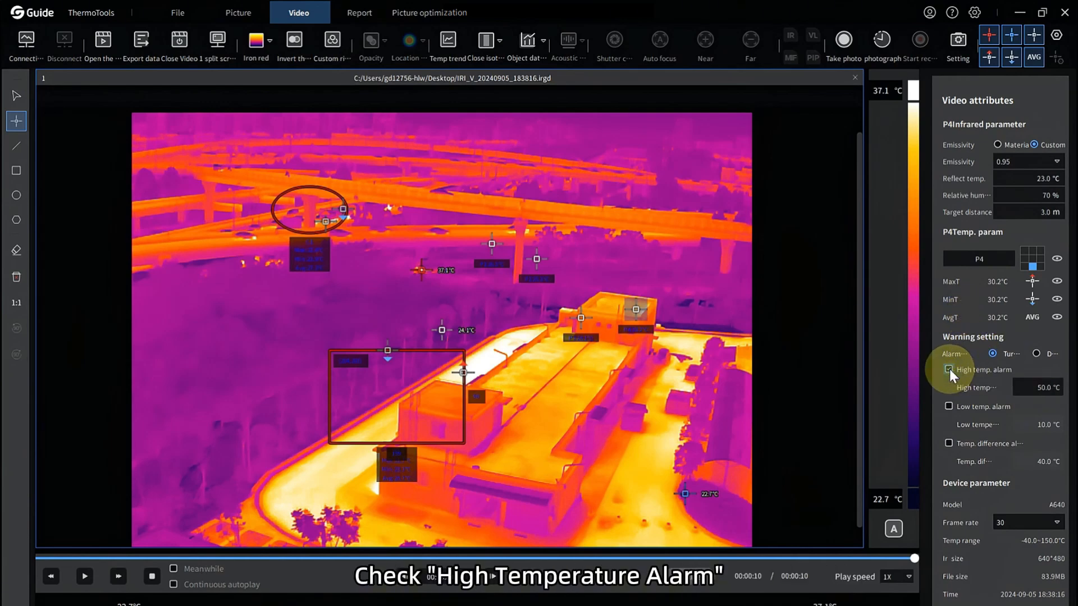
left_click(1055, 388)
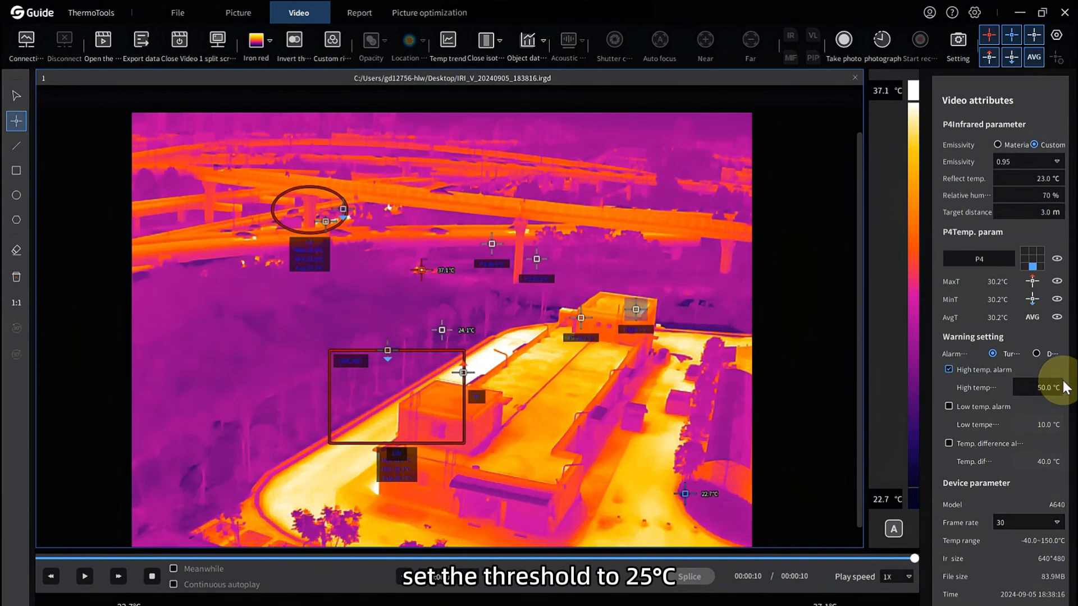
type("25")
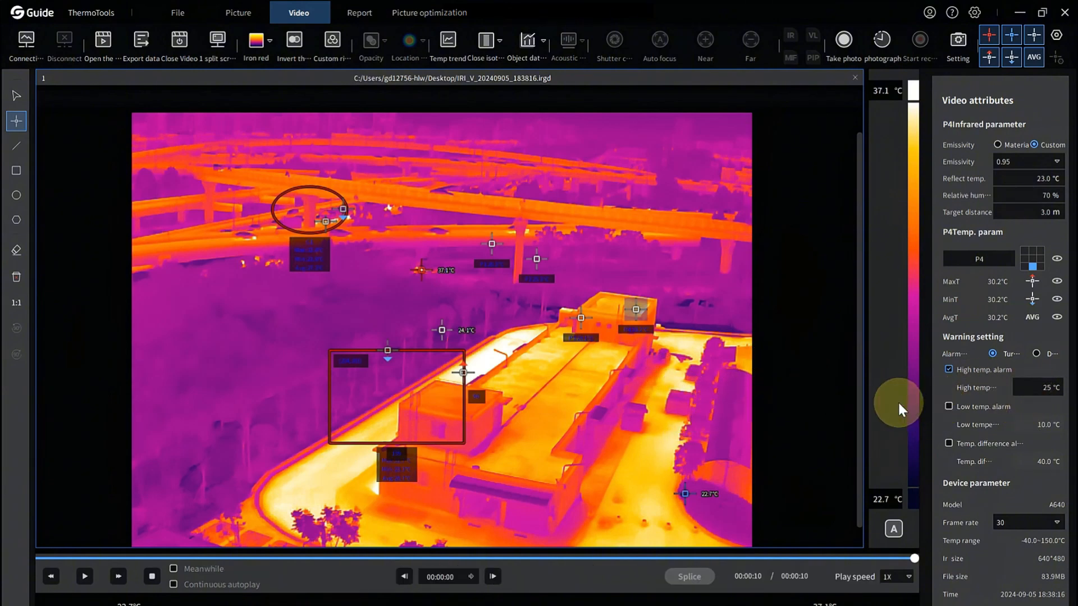
left_click(1038, 367)
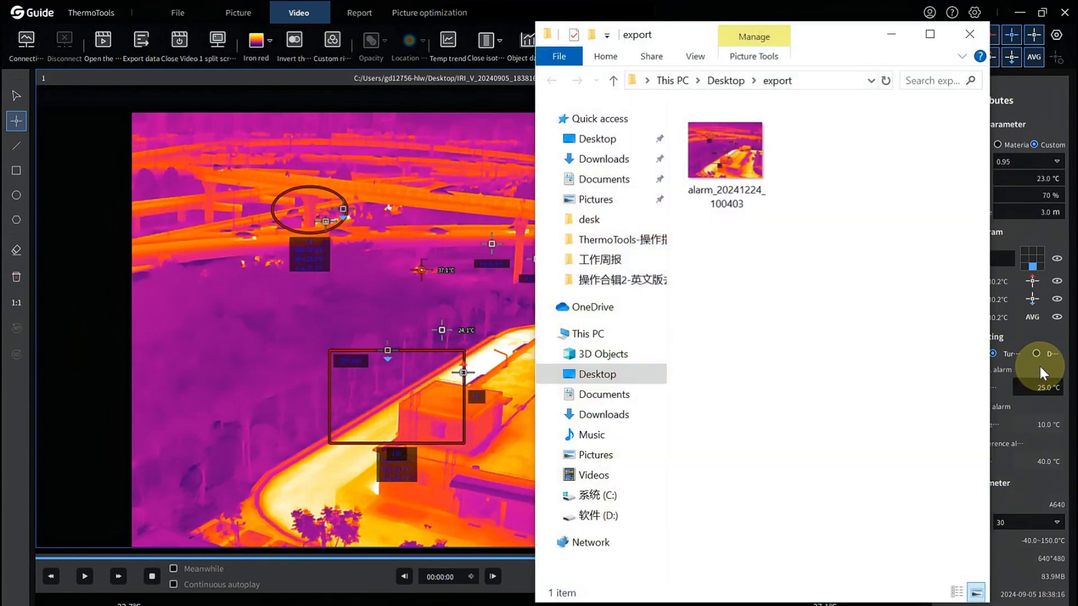
left_click(892, 34)
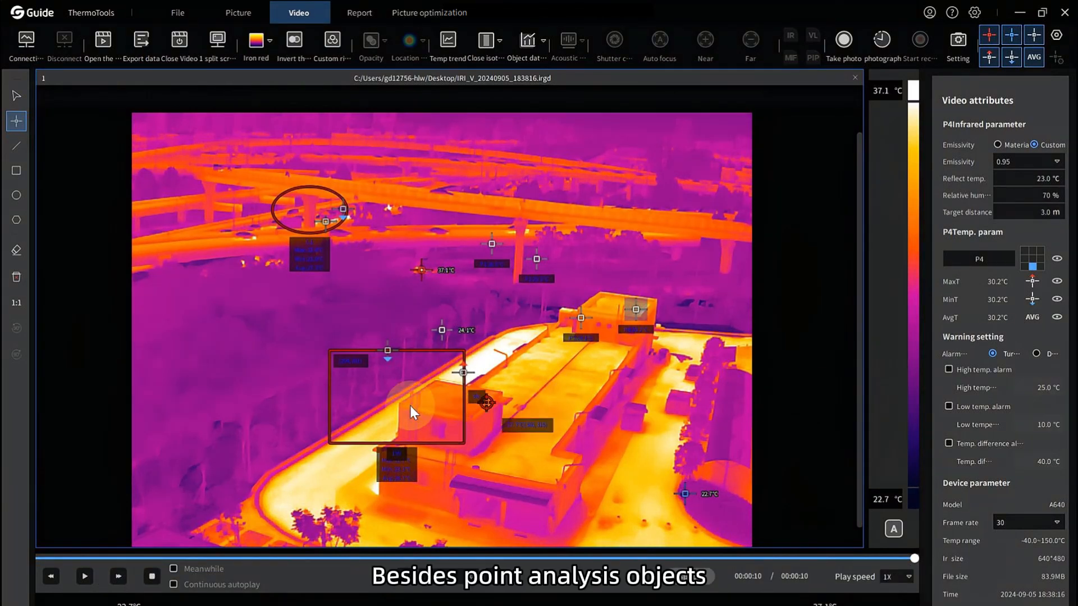
Draw a diagonal line analysis object across the dark area between the ellipse and the rectangle's left side.
left_click(21, 147)
mouse_move(218, 383)
left_mouse_down()
mouse_move(328, 316)
mouse_move(324, 292)
mouse_move(320, 313)
left_mouse_up()
Add a small rectangle analysis object in the dark area above the diagonal line and an ellipse on the overpass beside the existing ellipse.
left_click(20, 174)
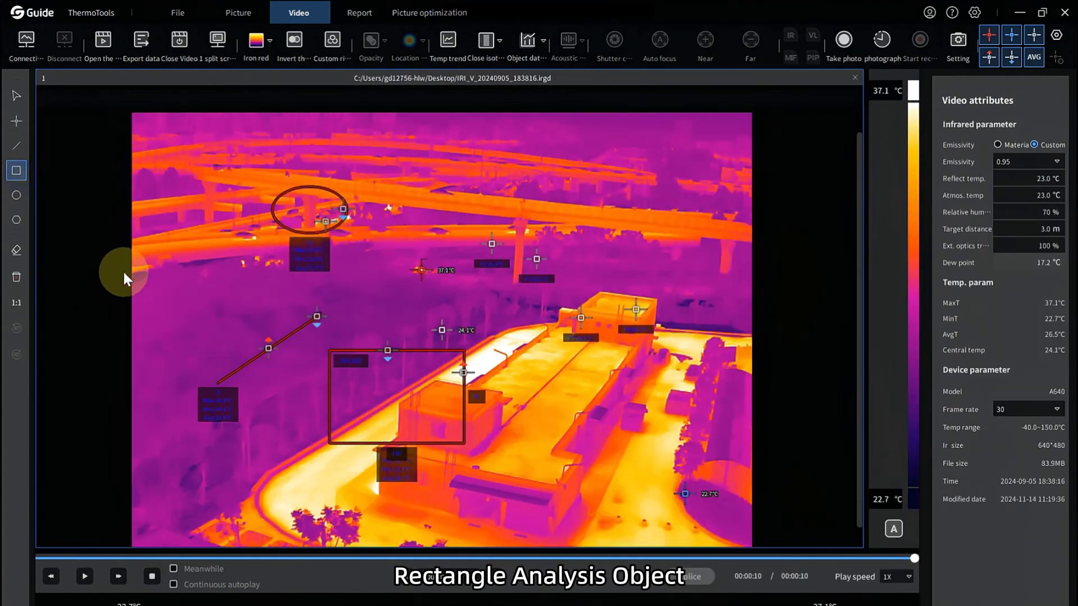
left_click_drag(159, 258, 236, 304)
left_click(21, 199)
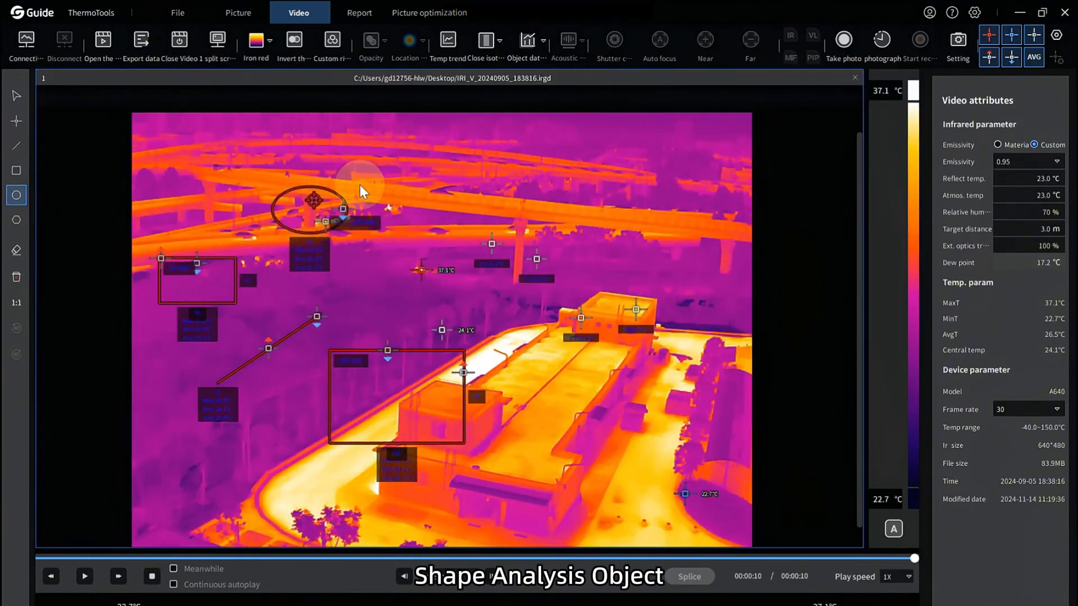
left_click_drag(405, 170, 464, 213)
Draw a triangular polygon analysis object in the dark area just above the large rectangle.
left_click(15, 225)
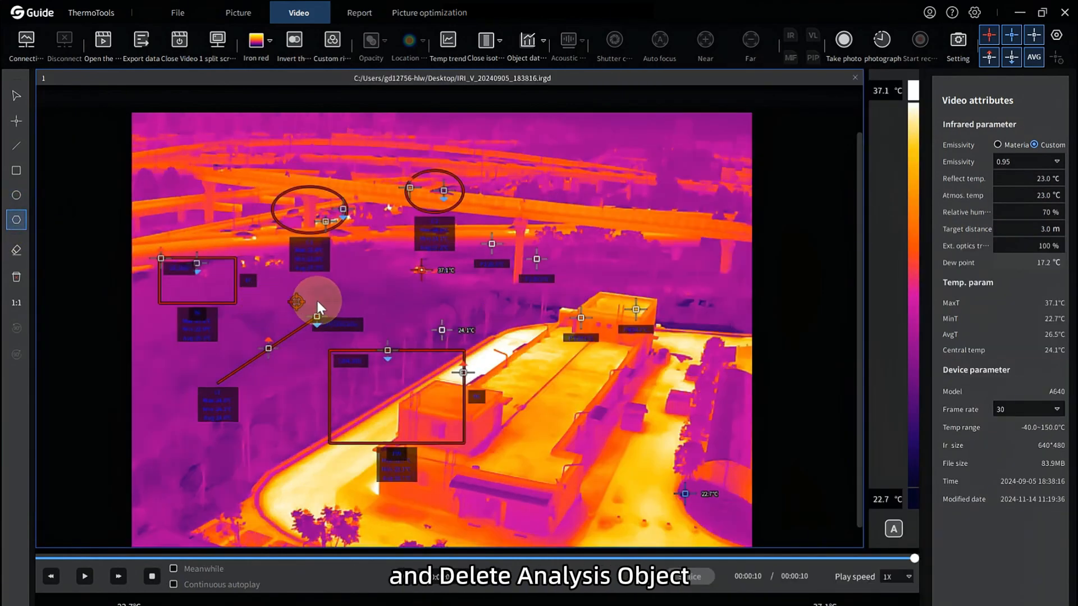
left_click(332, 295)
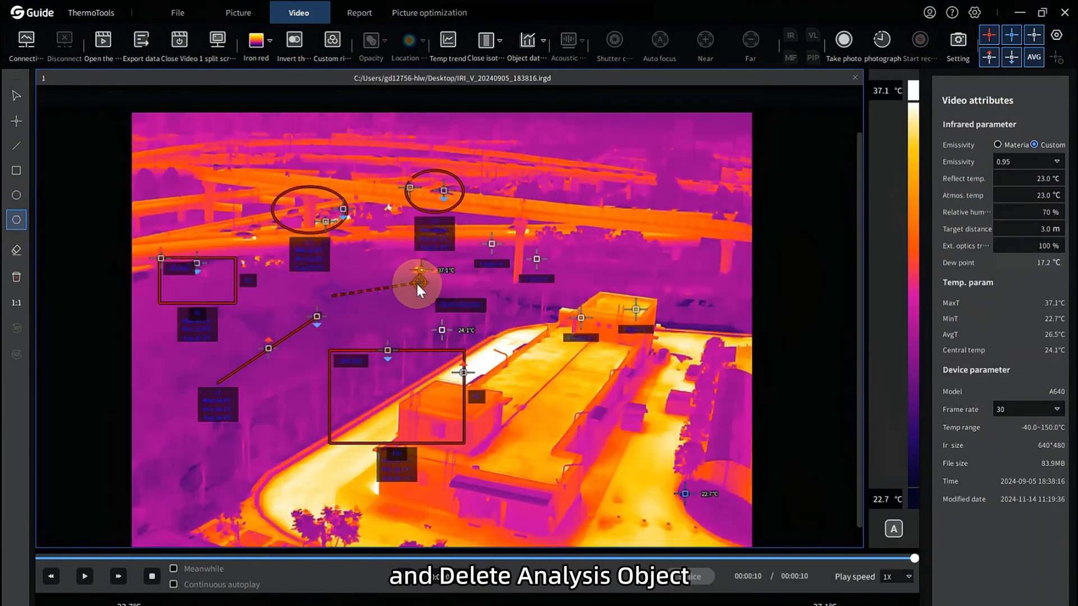
left_click(416, 295)
left_click(399, 338)
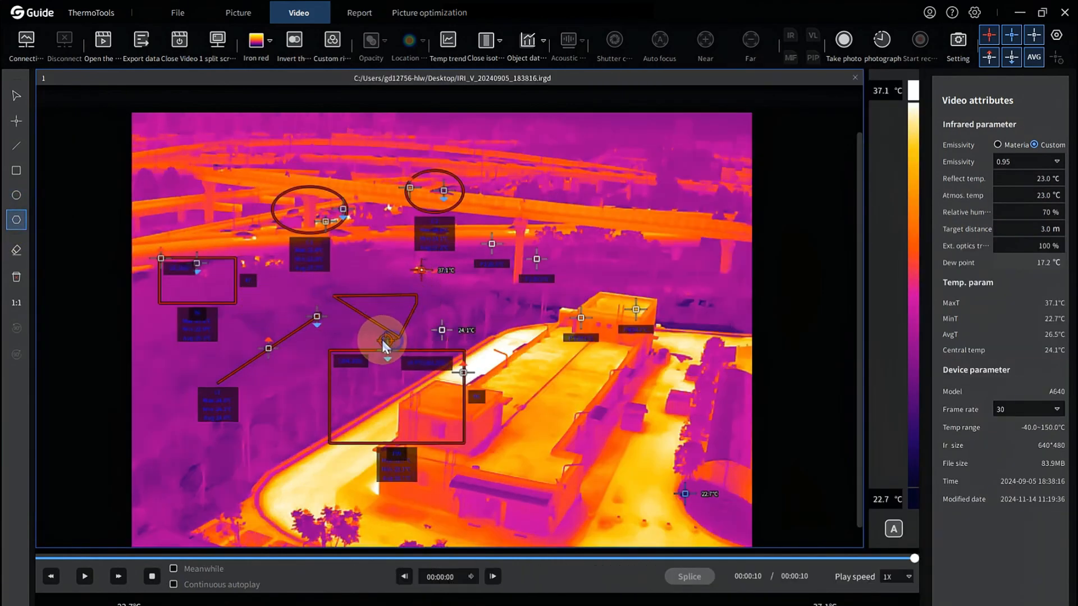
double_click(397, 337)
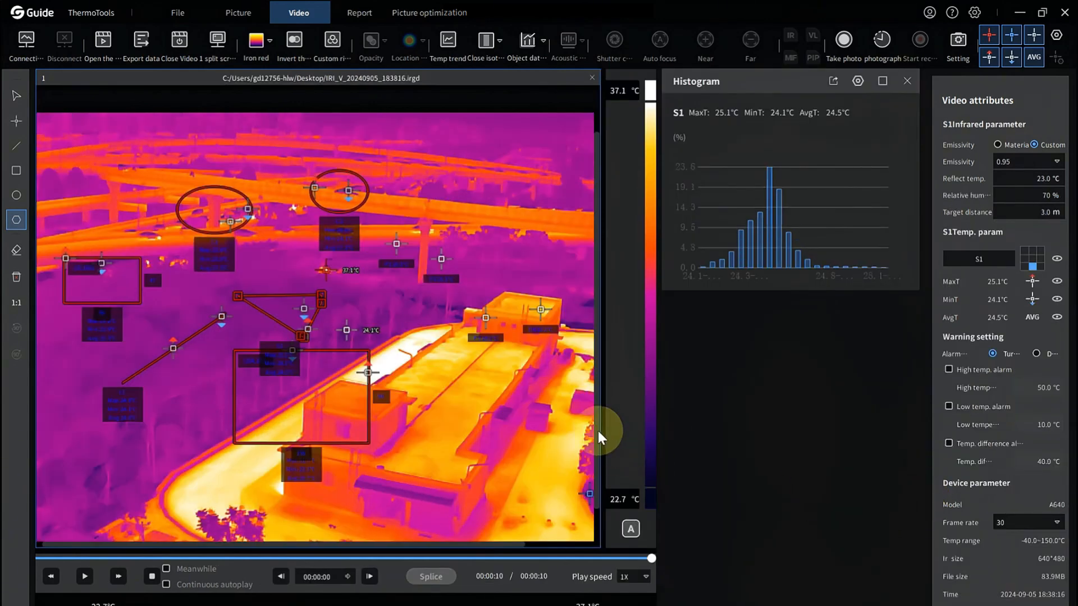
Delete the triangular polygon, the small rectangle and the large rectangle analysis objects one by one.
left_click(19, 253)
left_click(113, 278)
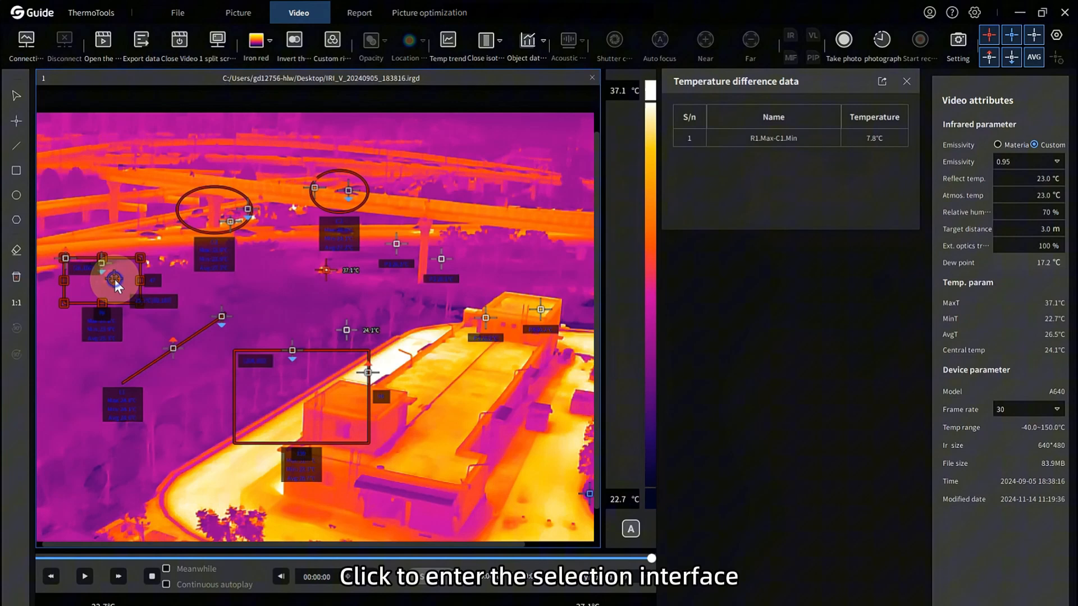
left_click(20, 252)
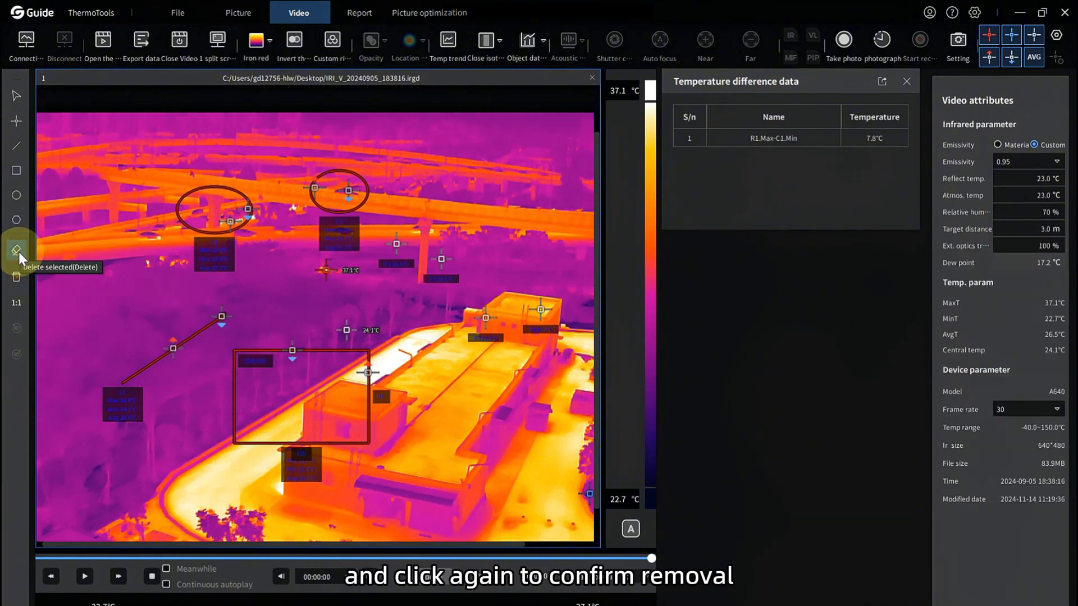
left_click(290, 376)
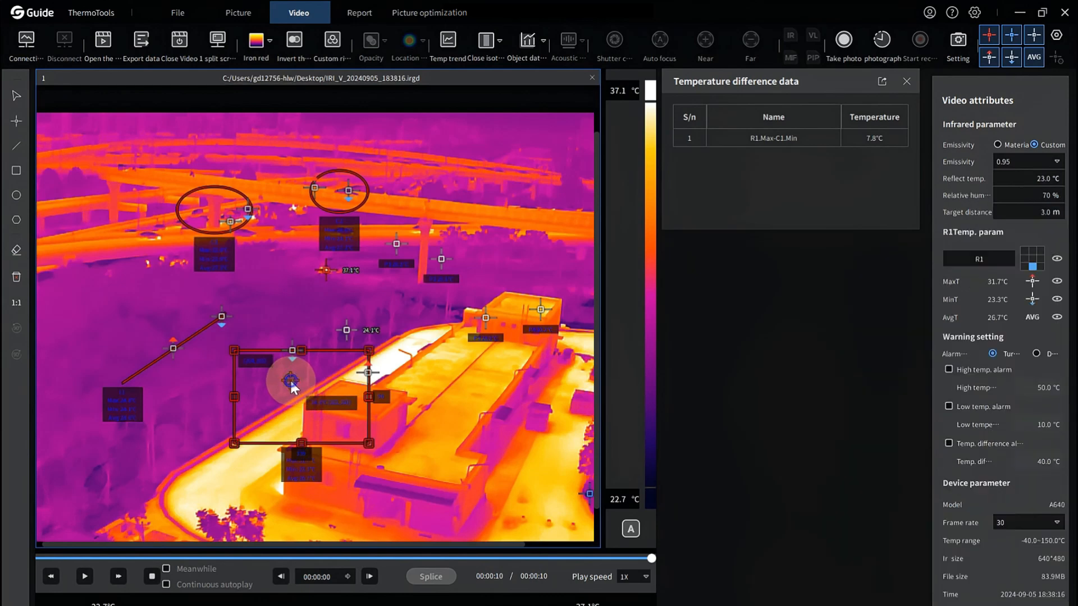
left_click(19, 256)
Delete all remaining analysis objects at once and close the temperature difference data.
left_click(60, 258)
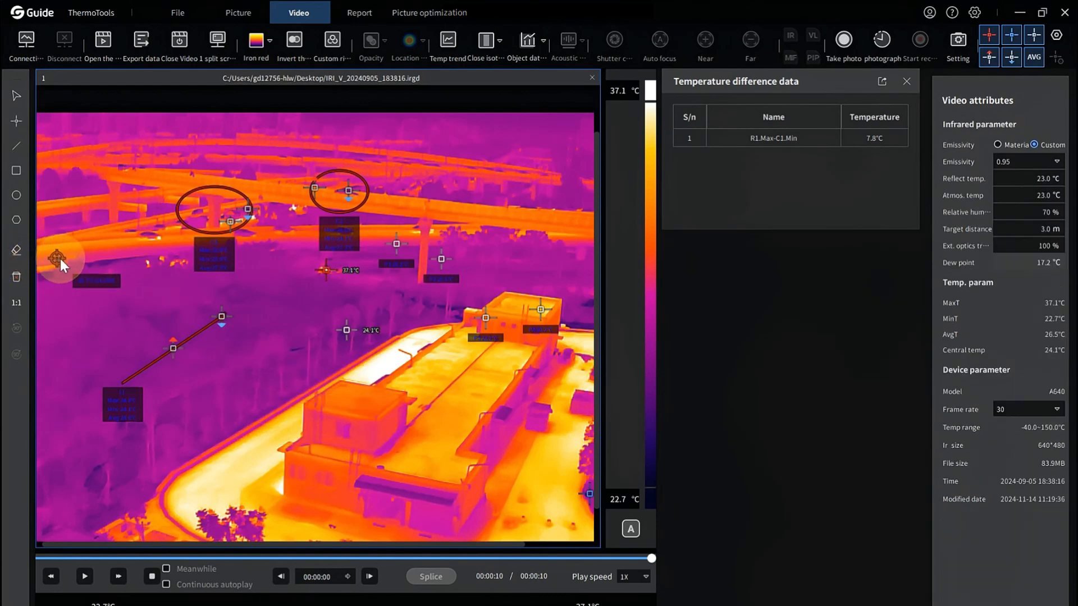
left_click(16, 279)
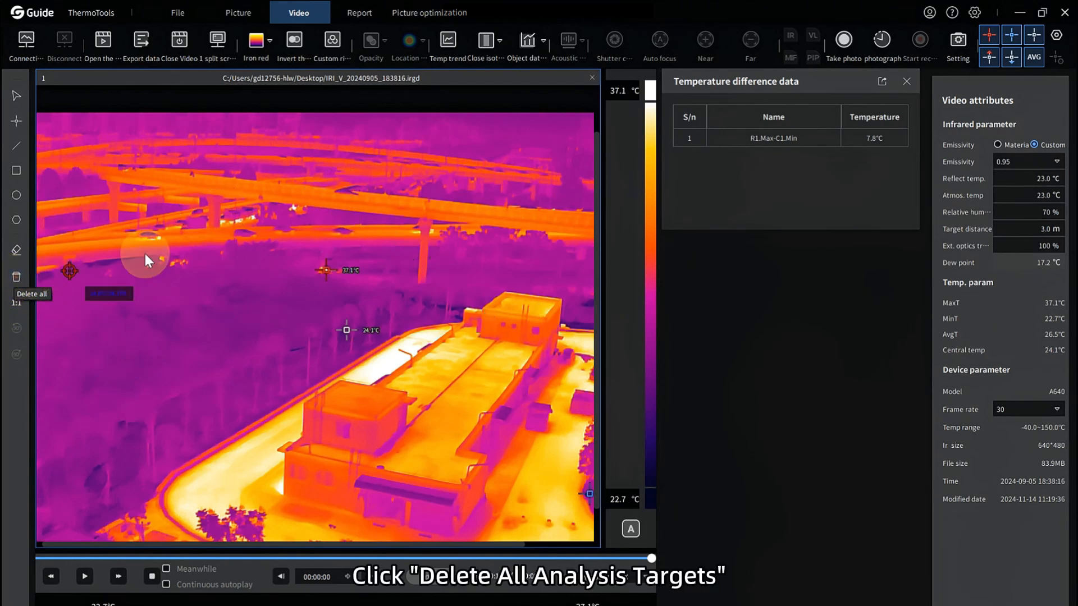
left_click(906, 82)
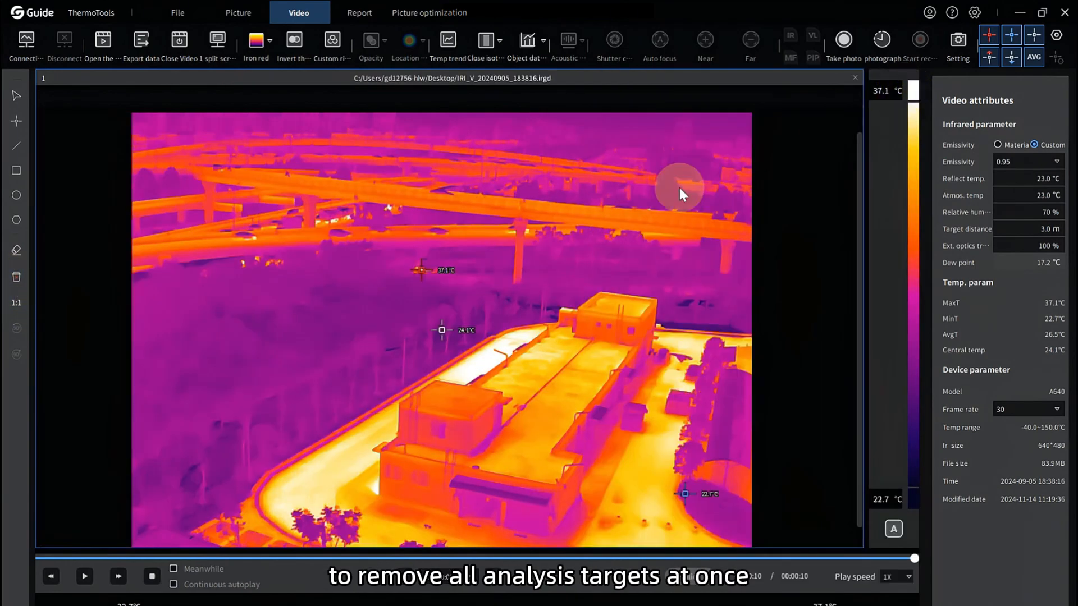
Reset the infrared image to its original 1:1 size.
left_click(18, 302)
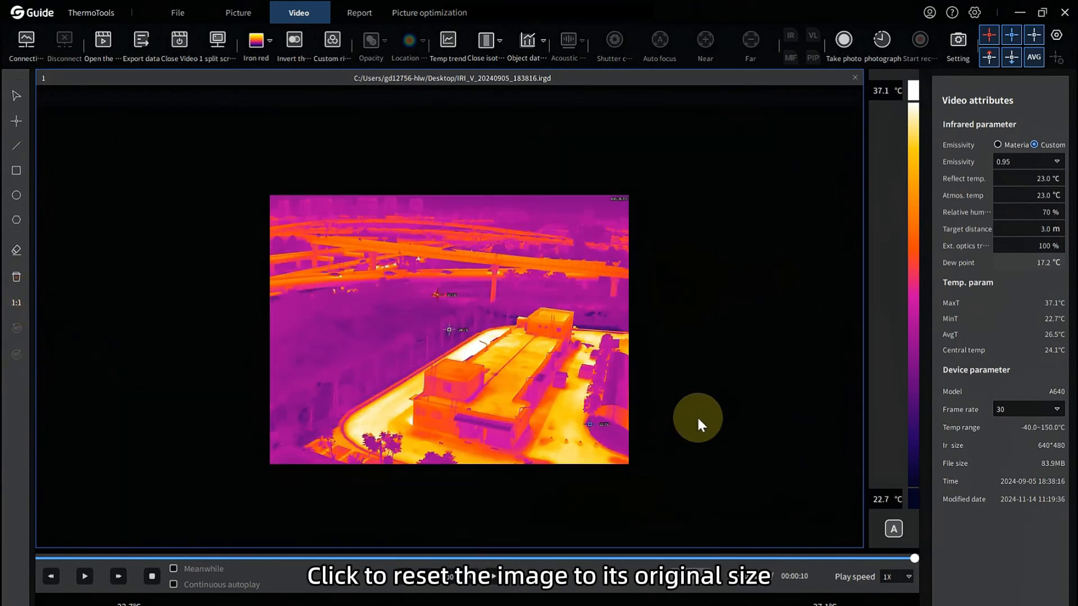